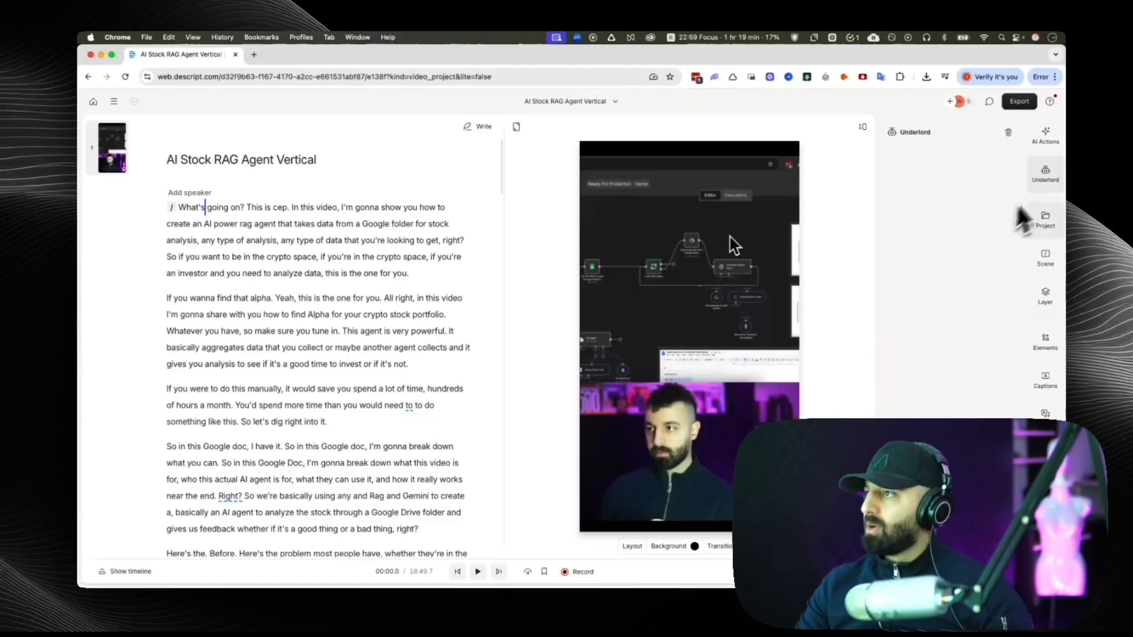
Generate five 30-second clips with the Create clips AI action, using the topic "get 30 second clips that seem interesting".
left_click(1045, 174)
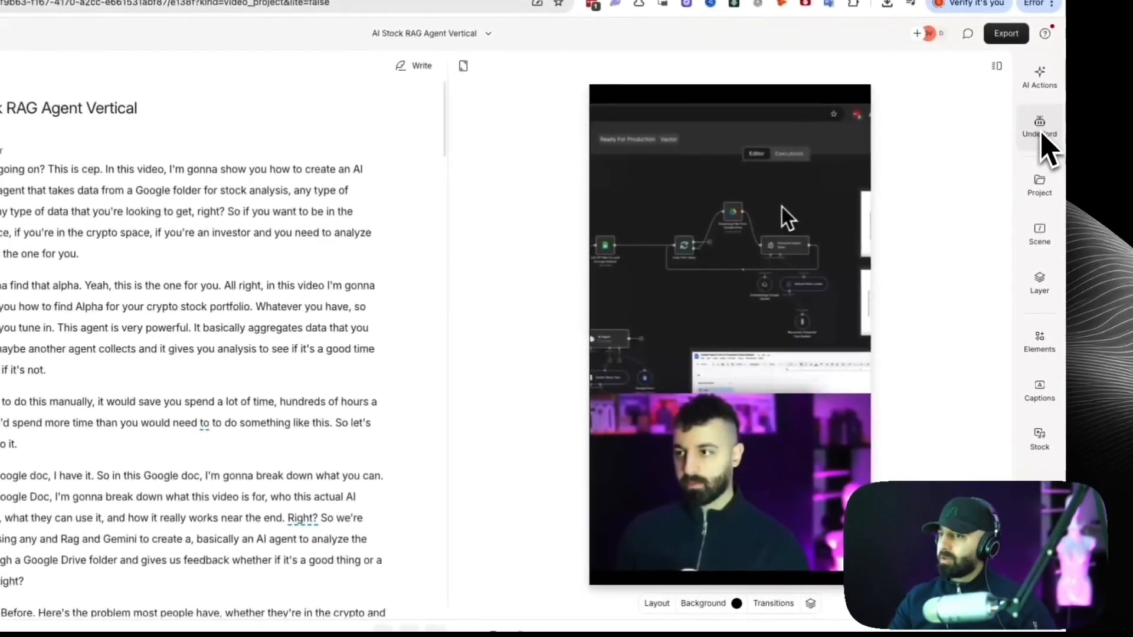
left_click(1042, 134)
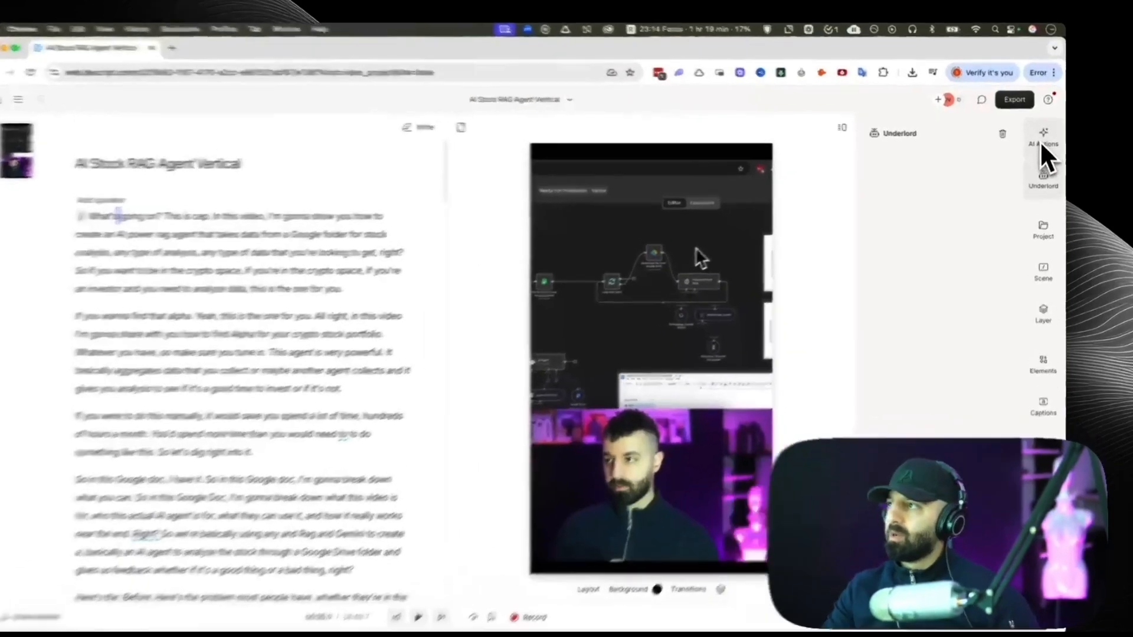
left_click(1042, 140)
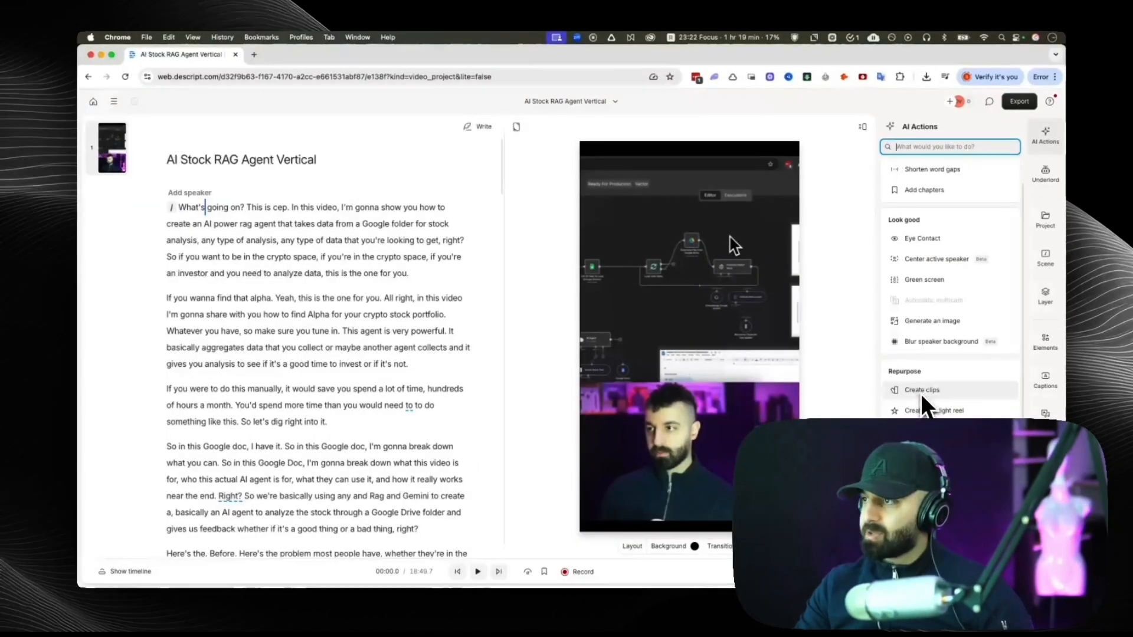
left_click(922, 392)
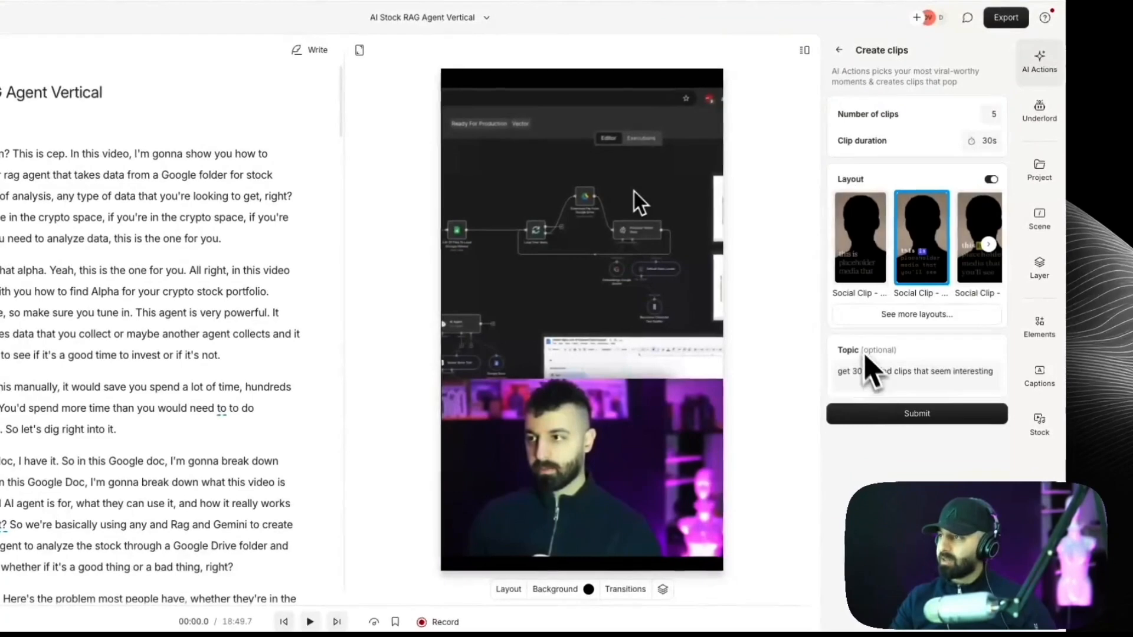
scroll(872, 292, "right", 2)
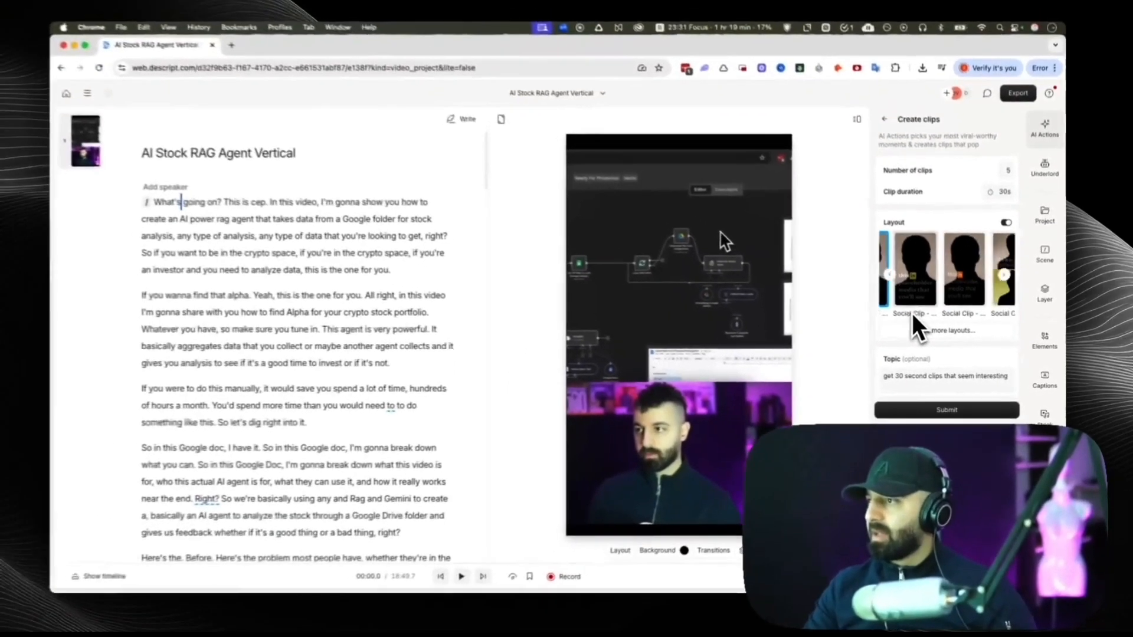
left_click(944, 410)
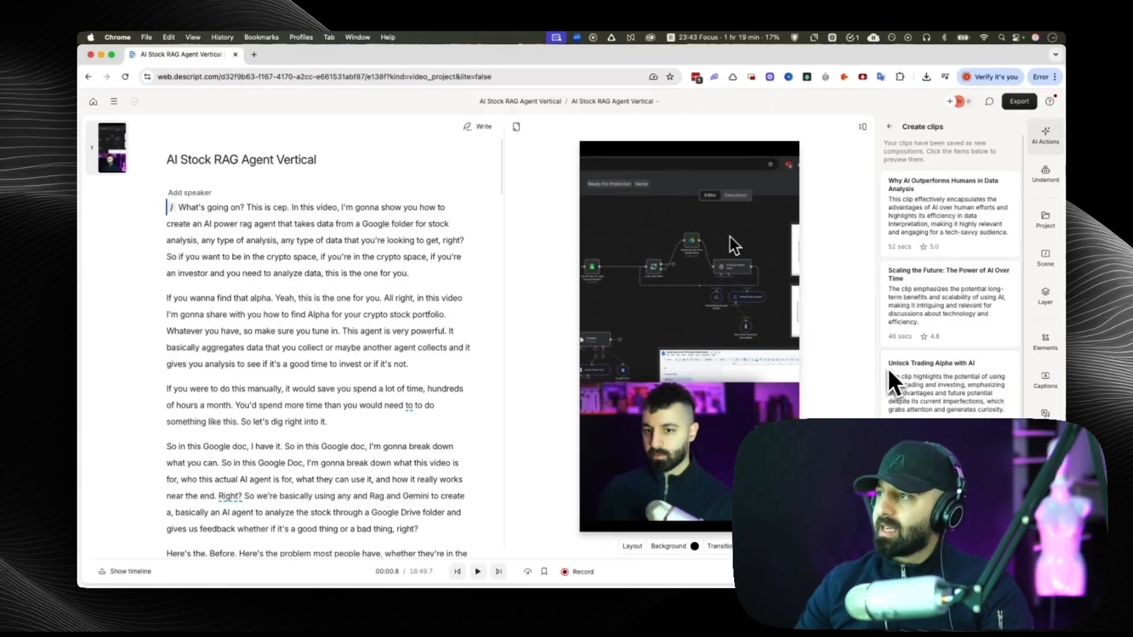
Look over the generated clips and open "Why AI Outperforms Humans in Data Analysis".
scroll(914, 248, "down", 3)
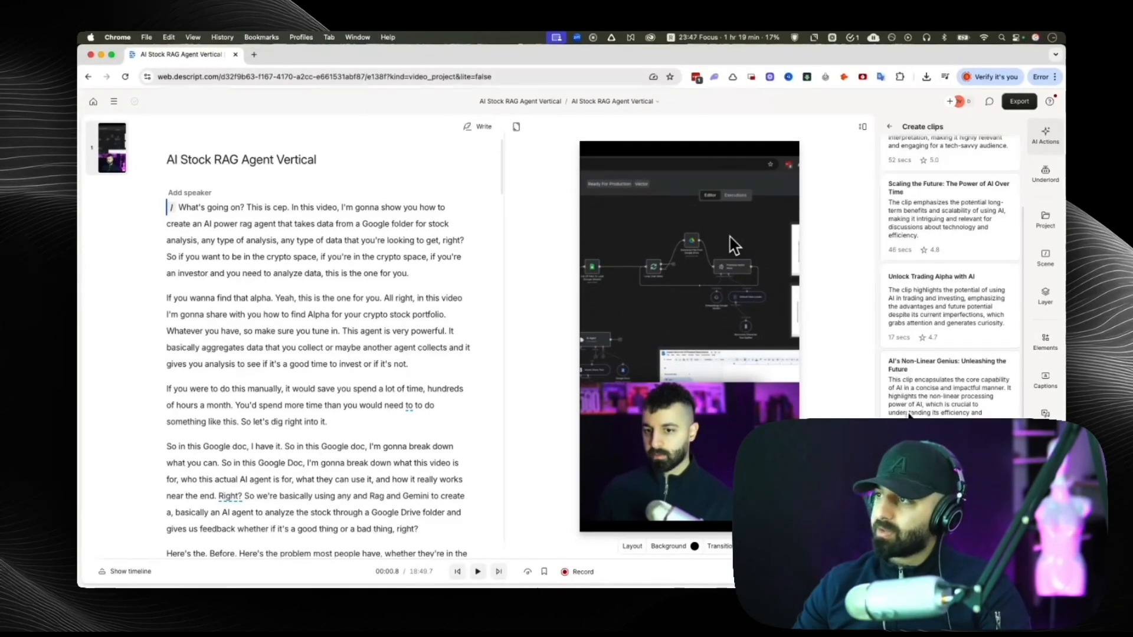
scroll(912, 407, "up", 3)
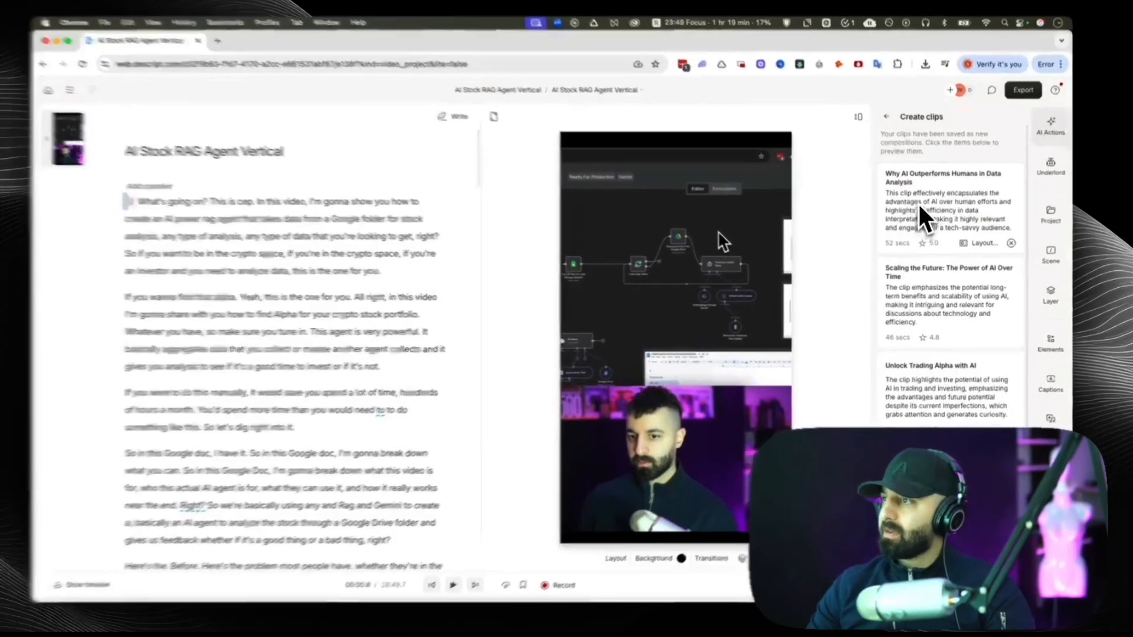
left_click(922, 218)
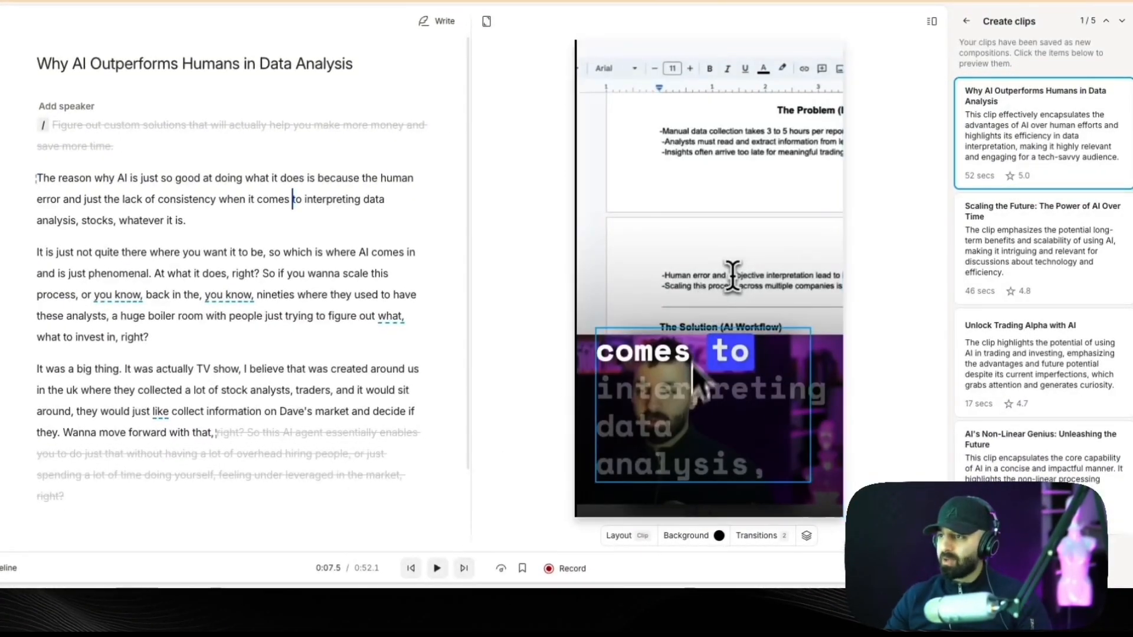
Select the clip's captions, open their full layer settings and inspect the available text types.
left_click(737, 405)
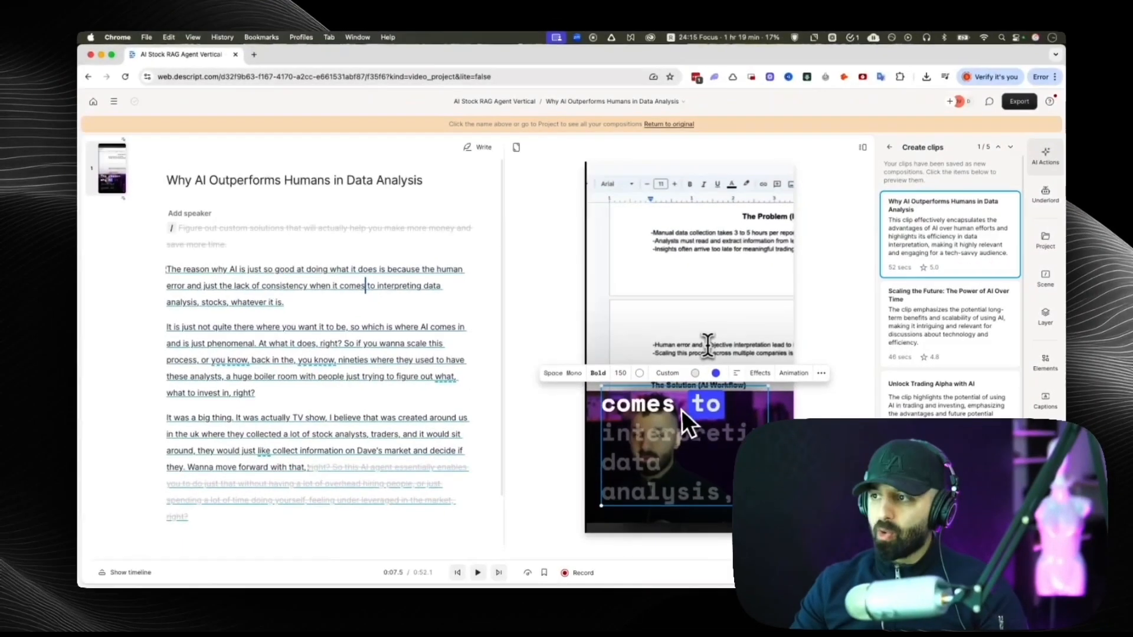
left_click(821, 373)
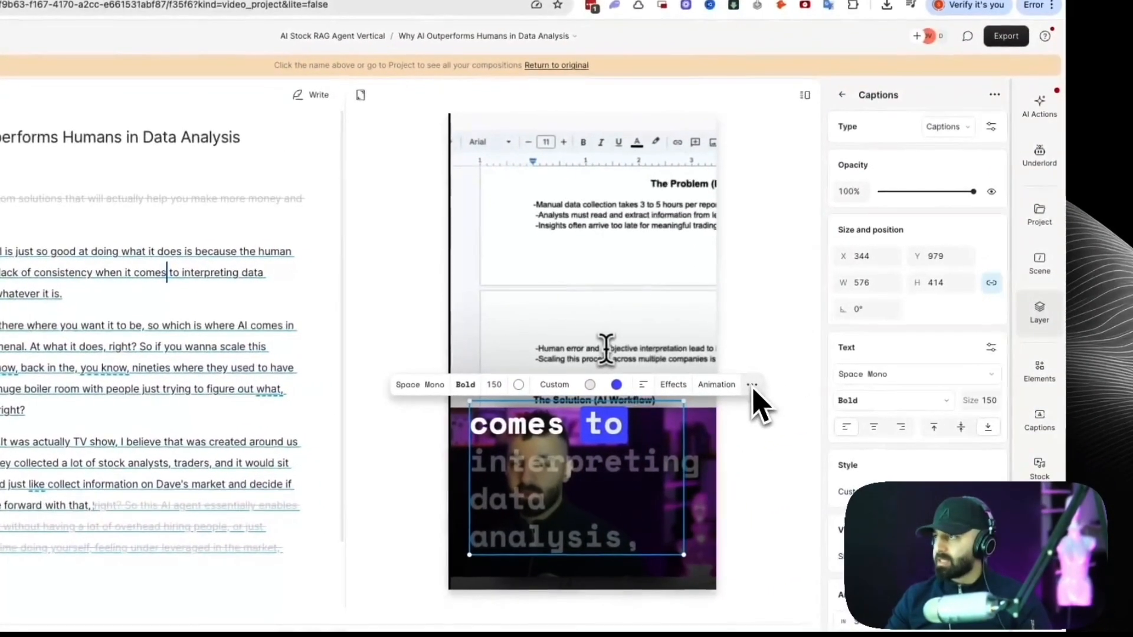
left_click(960, 127)
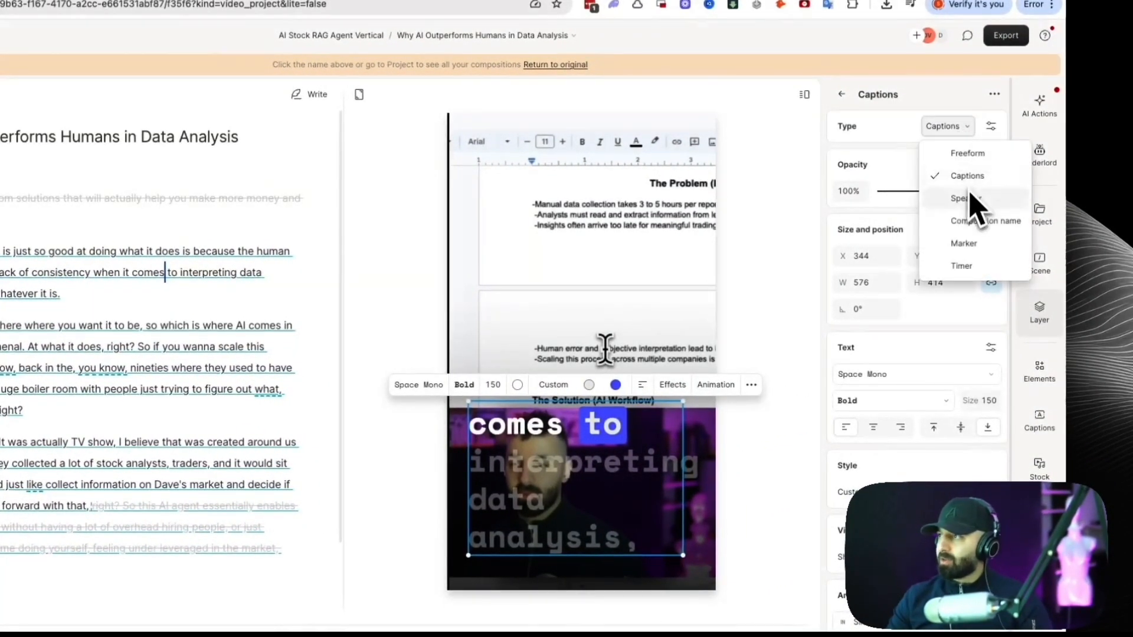
left_click(1034, 154)
left_click(960, 131)
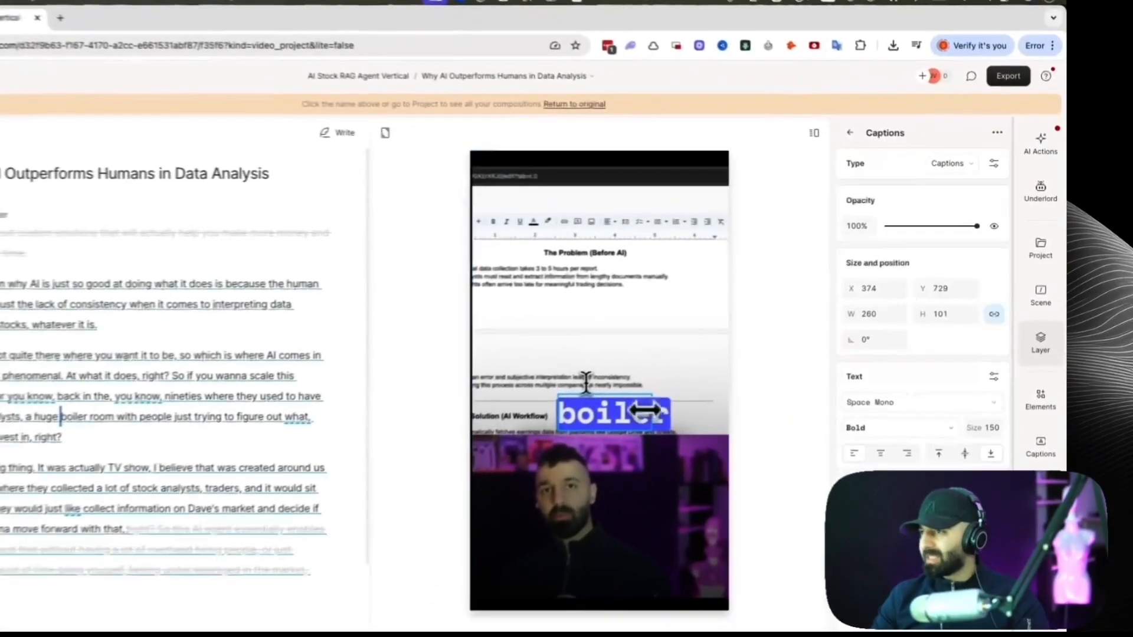
Set the caption font size to 85 and reposition the captions just above the speaker's webcam footage.
left_click_drag(621, 423, 616, 426)
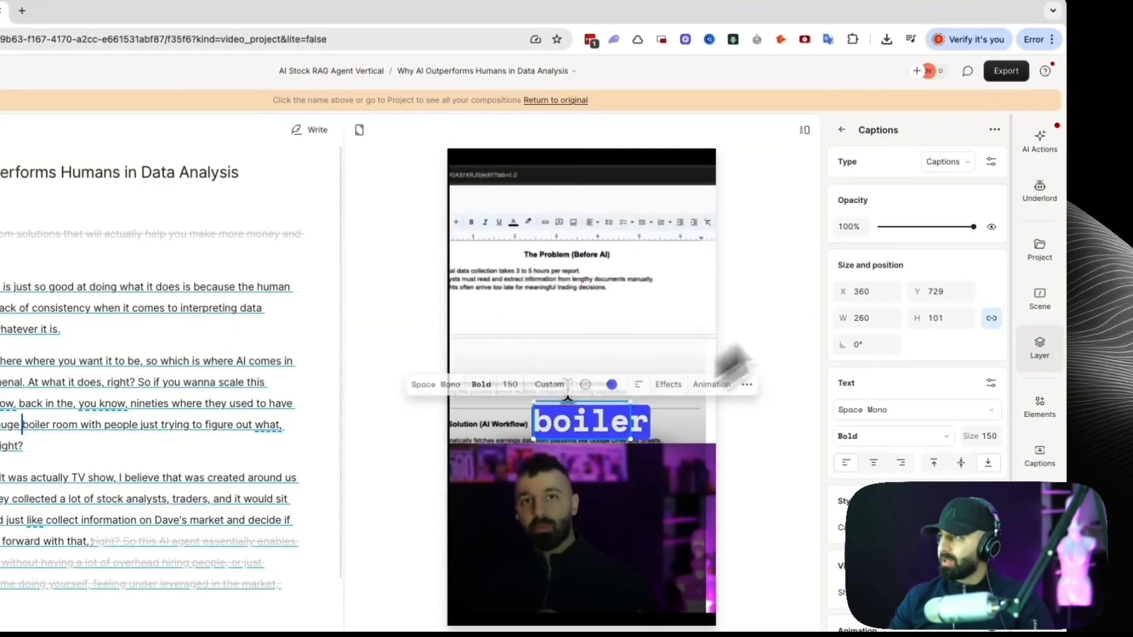
left_click(511, 384)
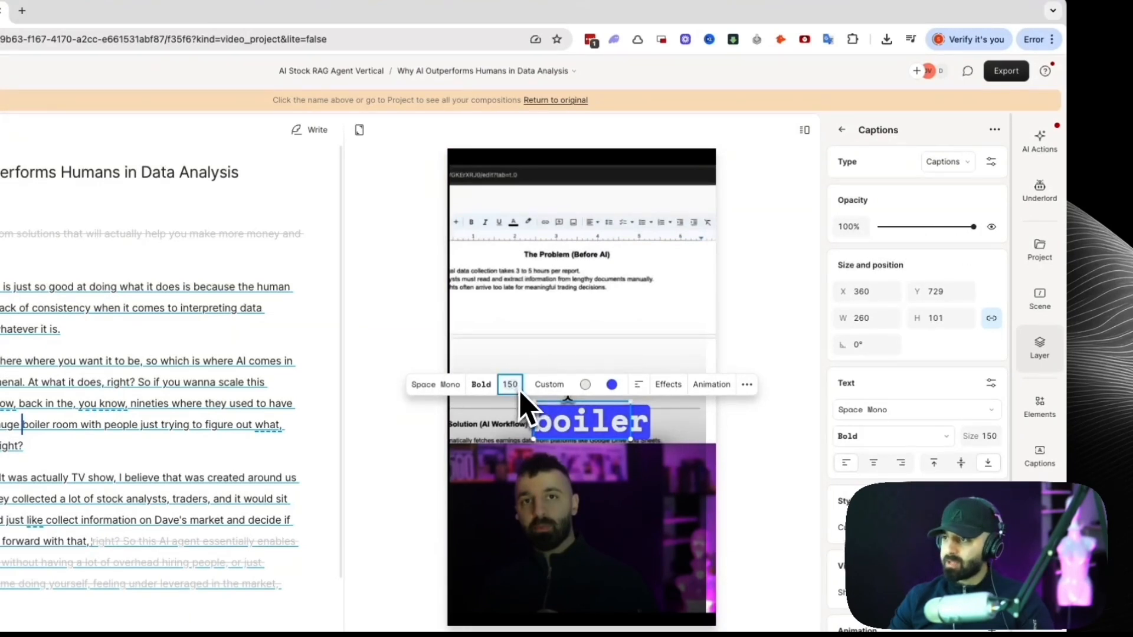
type("80")
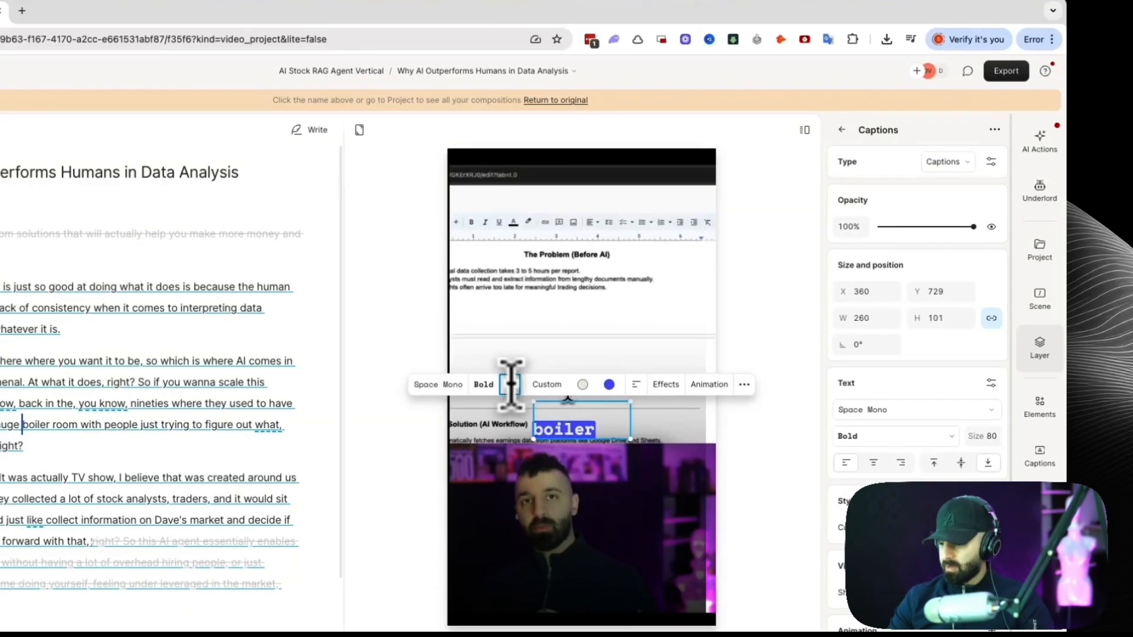
type("85")
left_click(771, 345)
left_click_drag(587, 432, 594, 431)
left_click(760, 366)
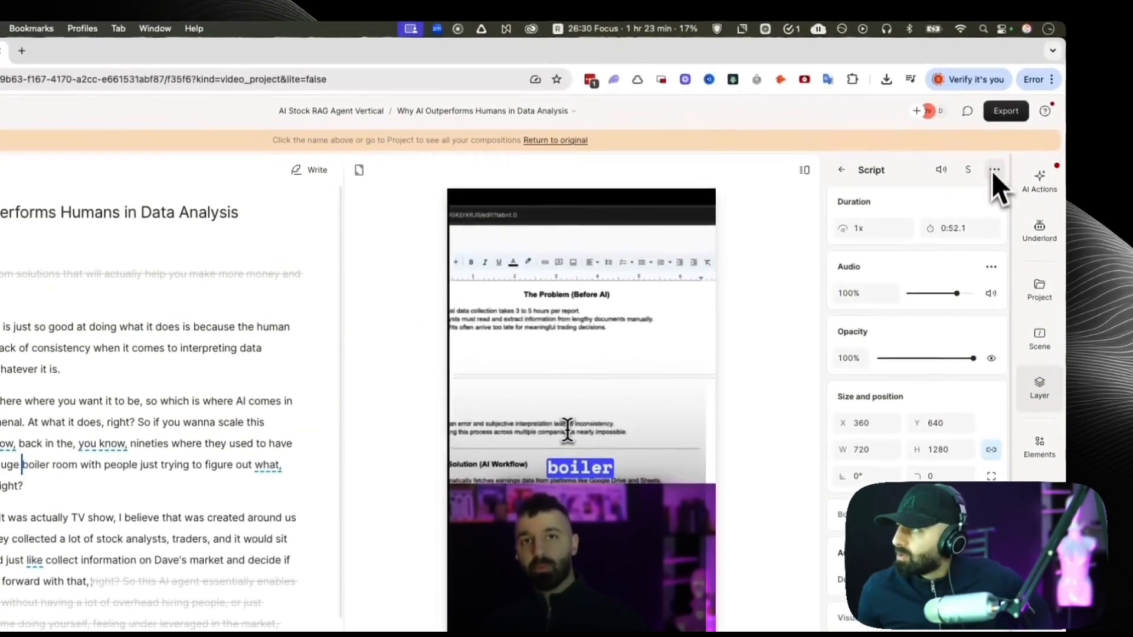
Play back the edited clip and the "Scaling the Future: The Power of AI Over Time" clip.
left_click(994, 140)
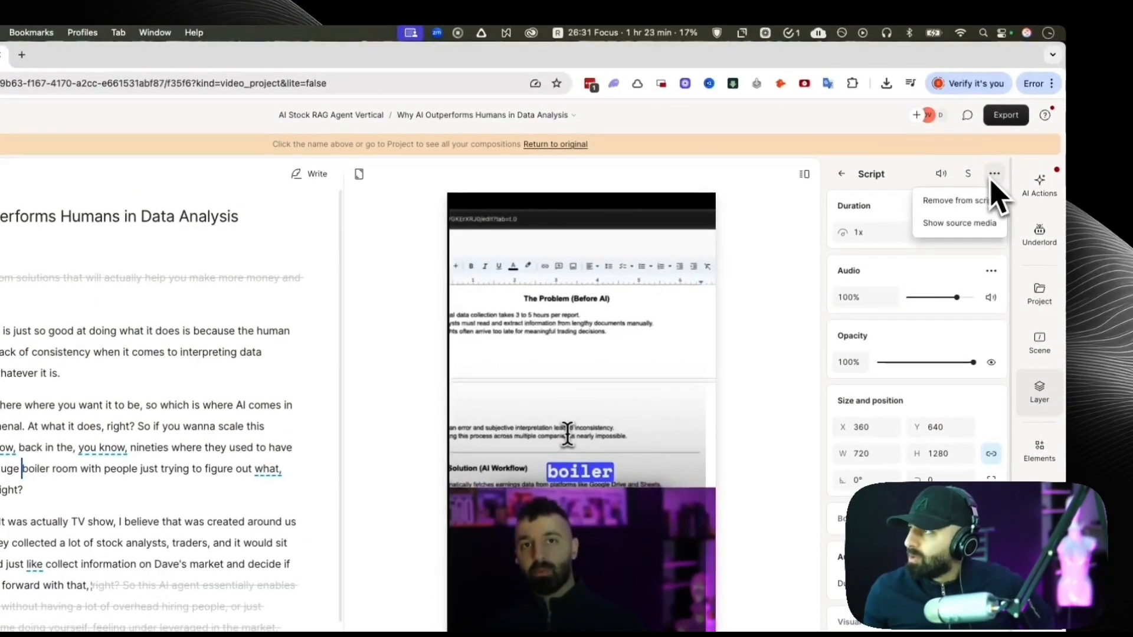
left_click(912, 138)
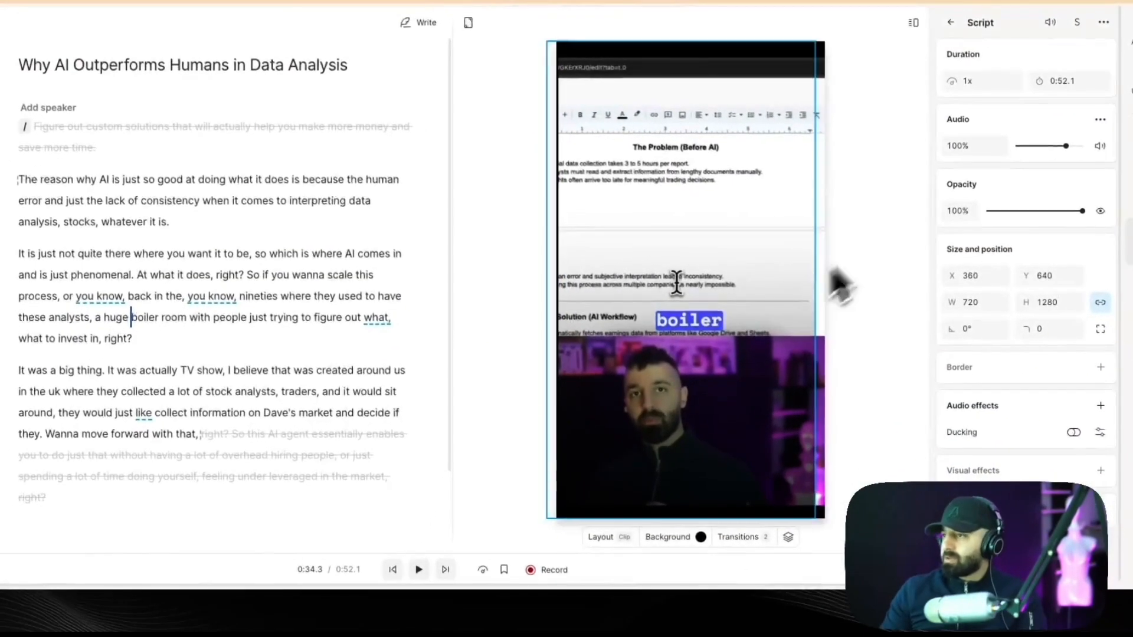
left_click(419, 569)
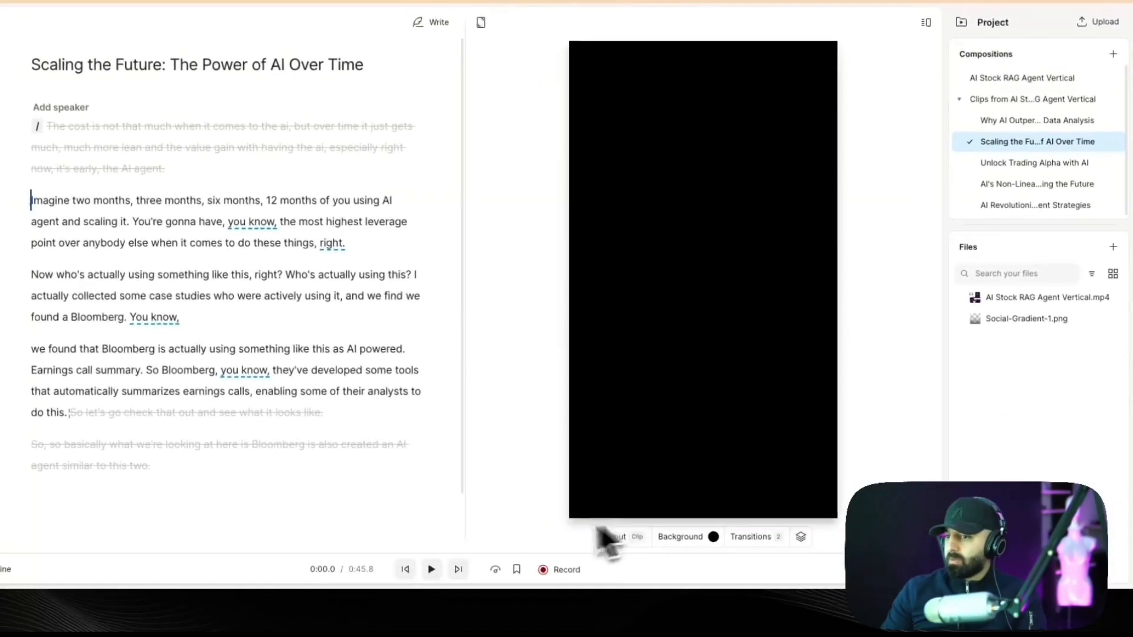
left_click(431, 568)
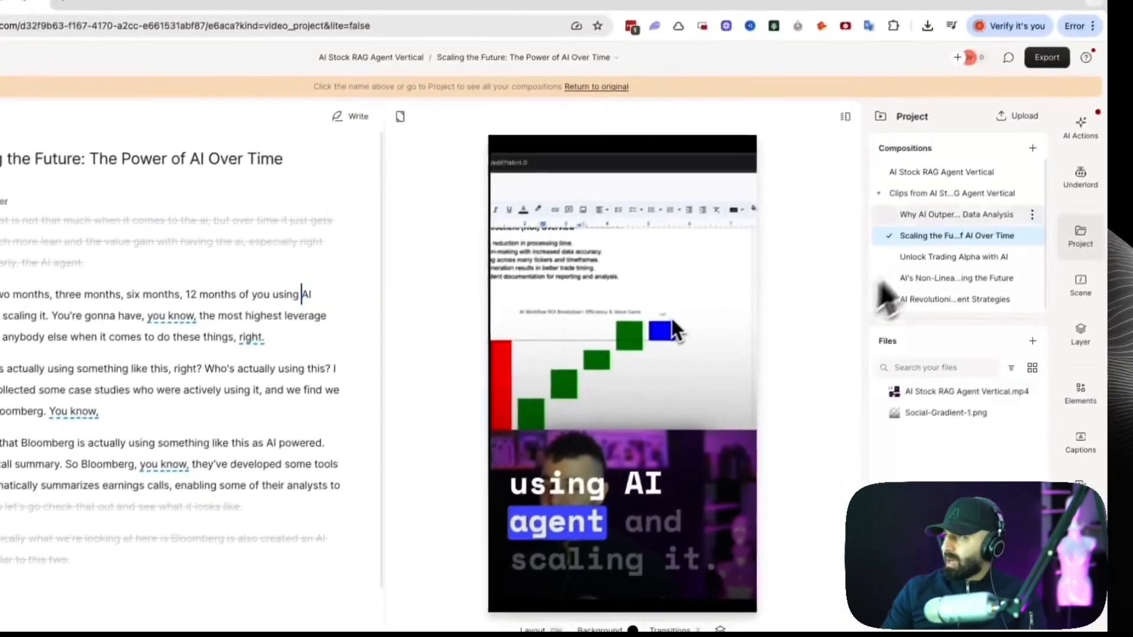
left_click(947, 175)
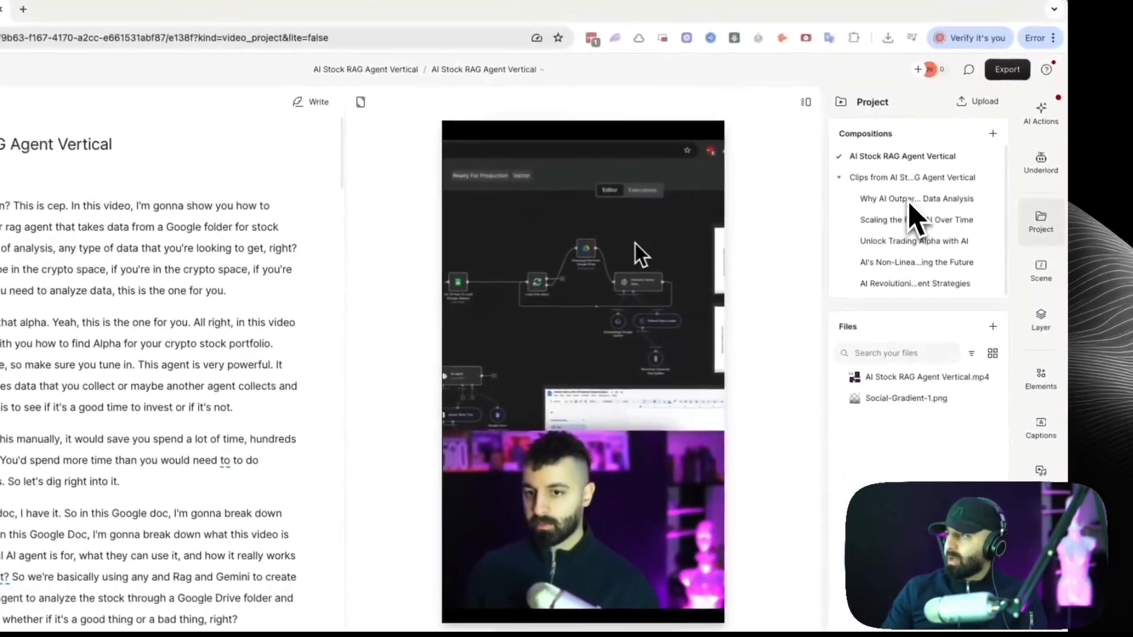
Look through the five generated clip compositions one after another, ending on "AI Revolutionizing Investment Strategies".
left_click(907, 200)
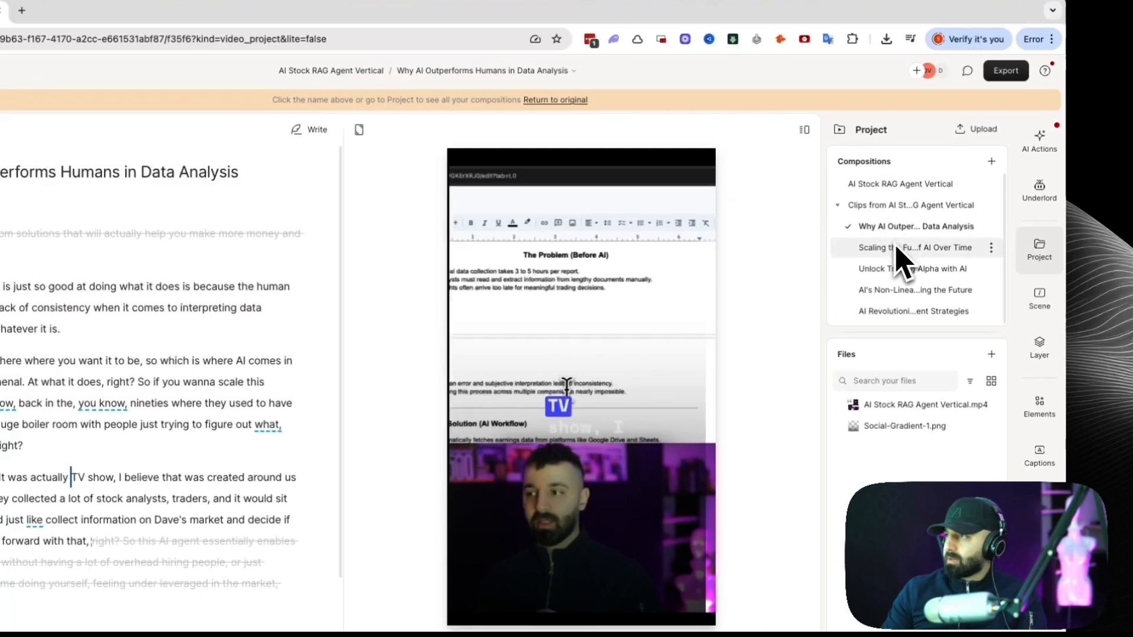
left_click(897, 249)
left_click(895, 270)
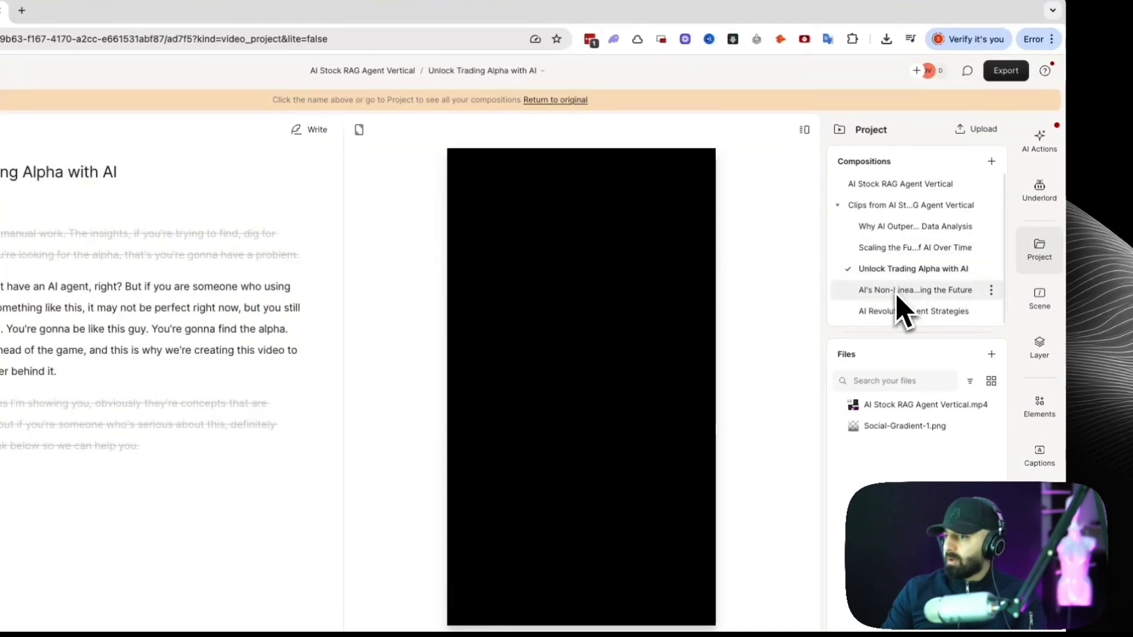
left_click(897, 292)
left_click(896, 311)
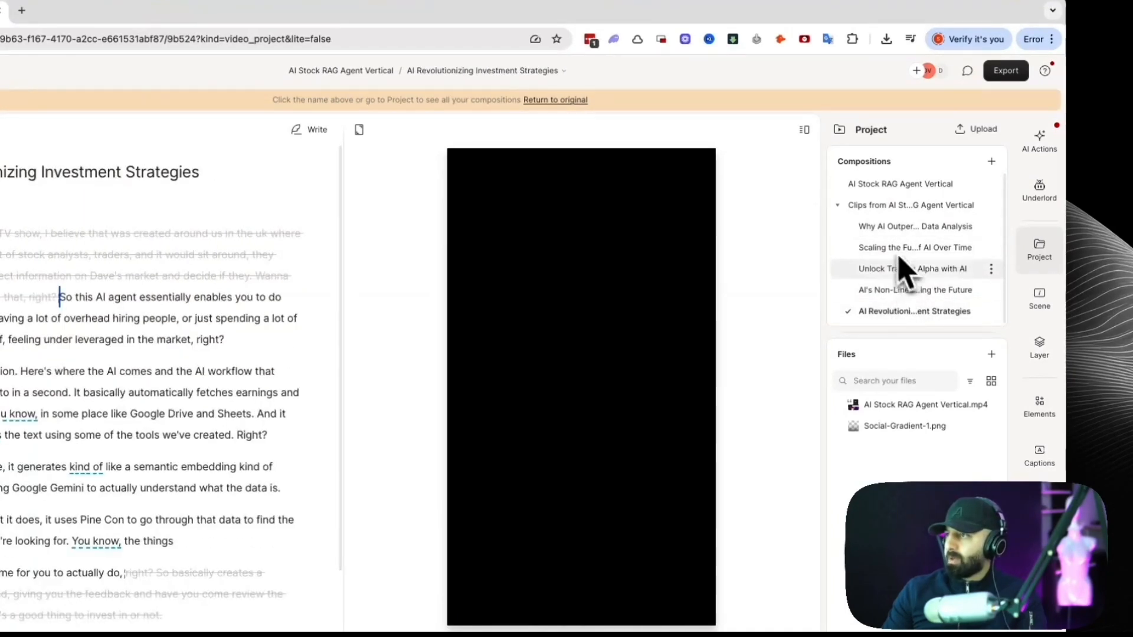
left_click(889, 231)
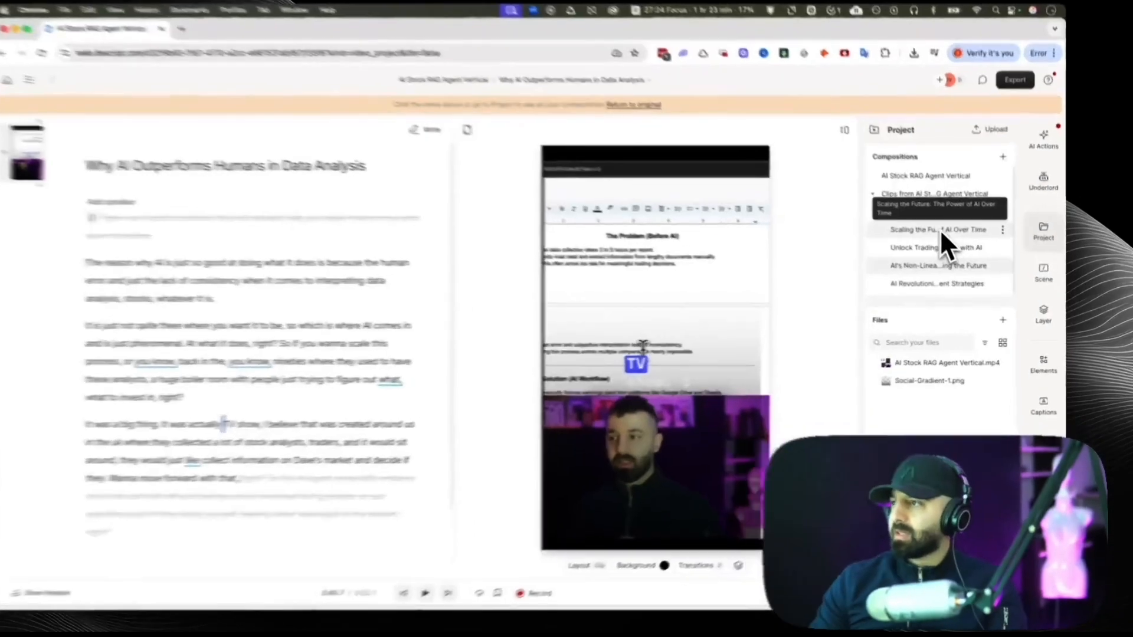
left_click(947, 289)
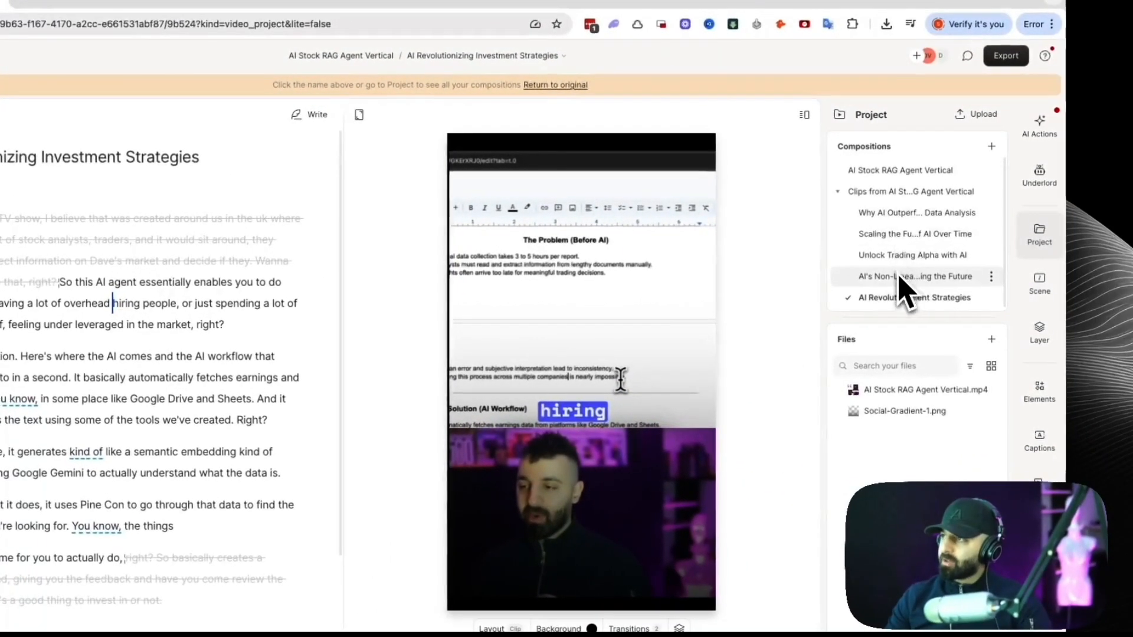
Return to the "AI Stock RAG Agent Vertical" composition and ask Underlord "Can you create me 5 hyped up shorts from the main video?".
left_click(928, 169)
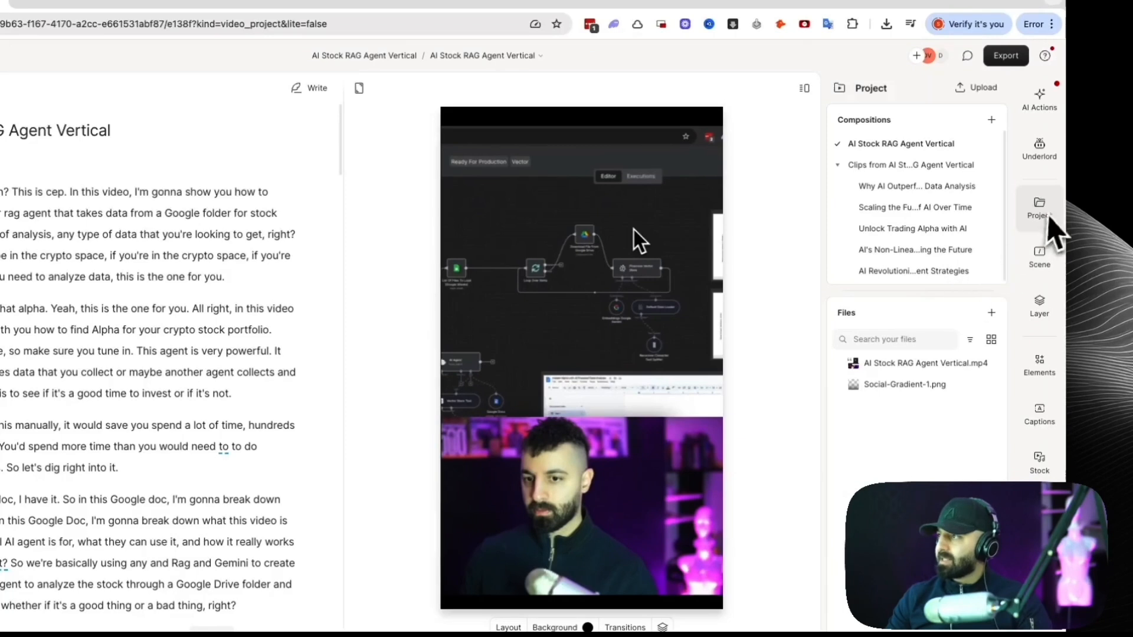
left_click(1045, 219)
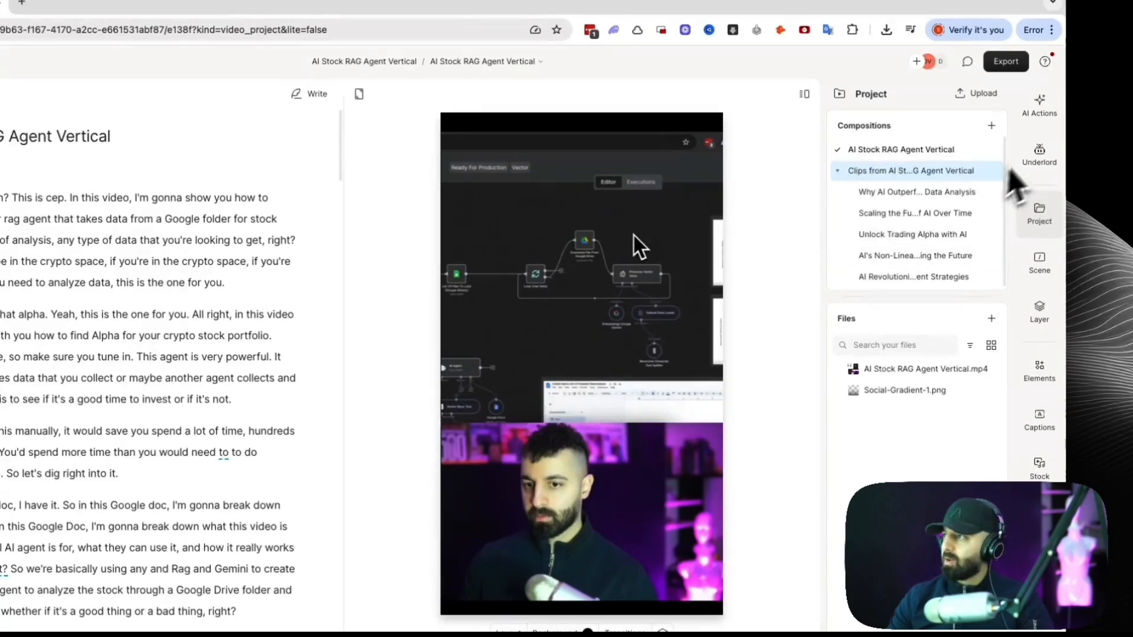
left_click(1038, 156)
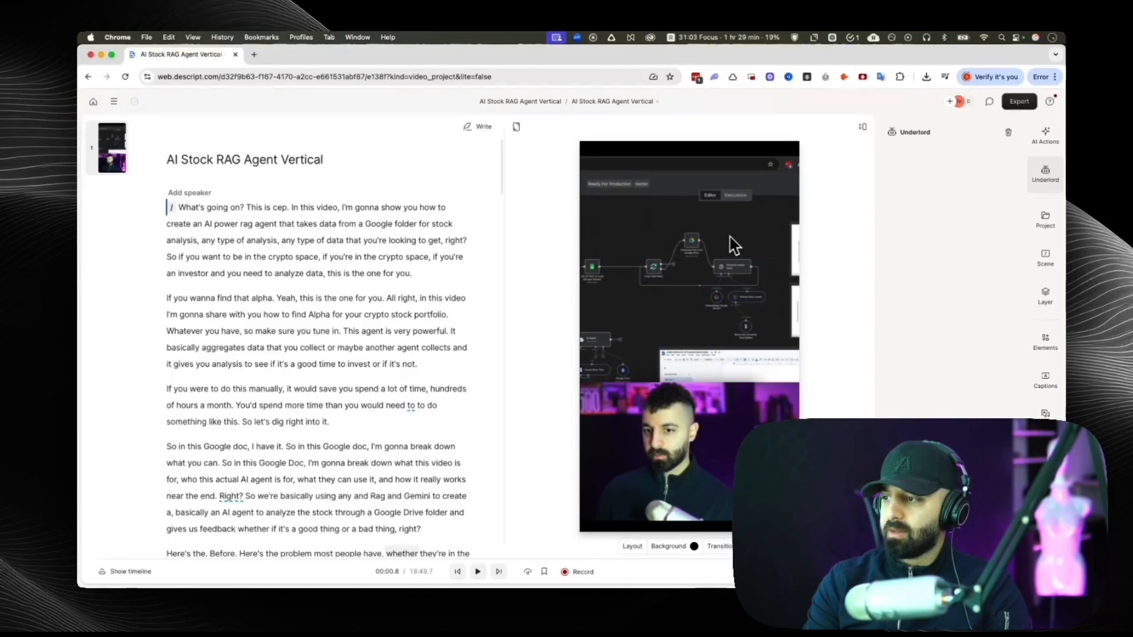
key("Return")
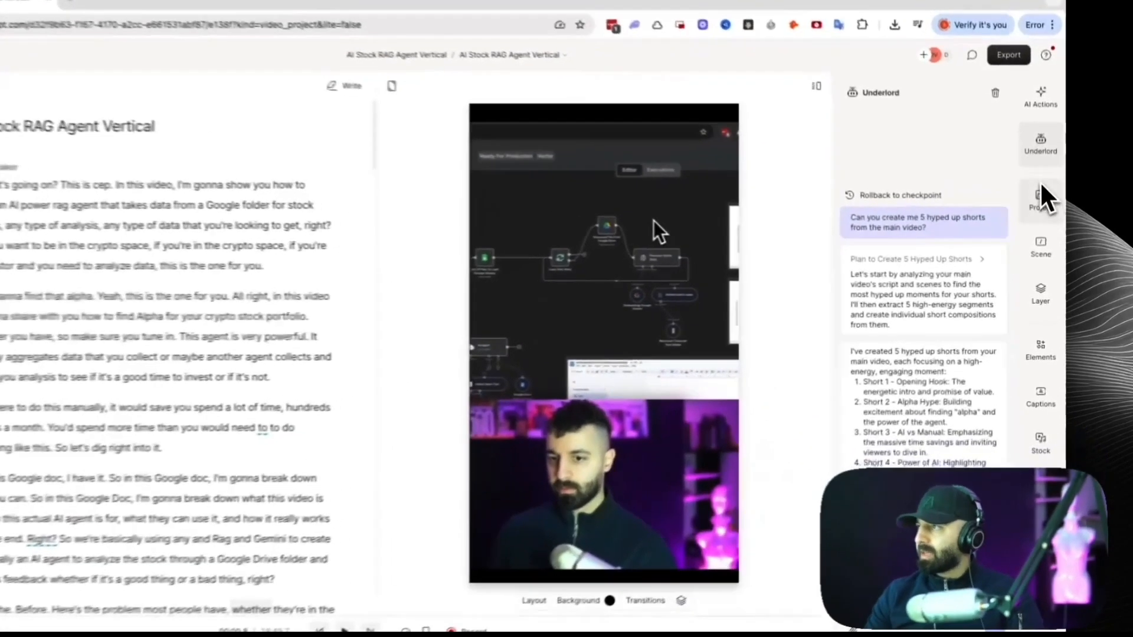
Export all five compositions in the "Clips from AI Stock RAG Agent Vertical" folder as local video files.
left_click(1045, 220)
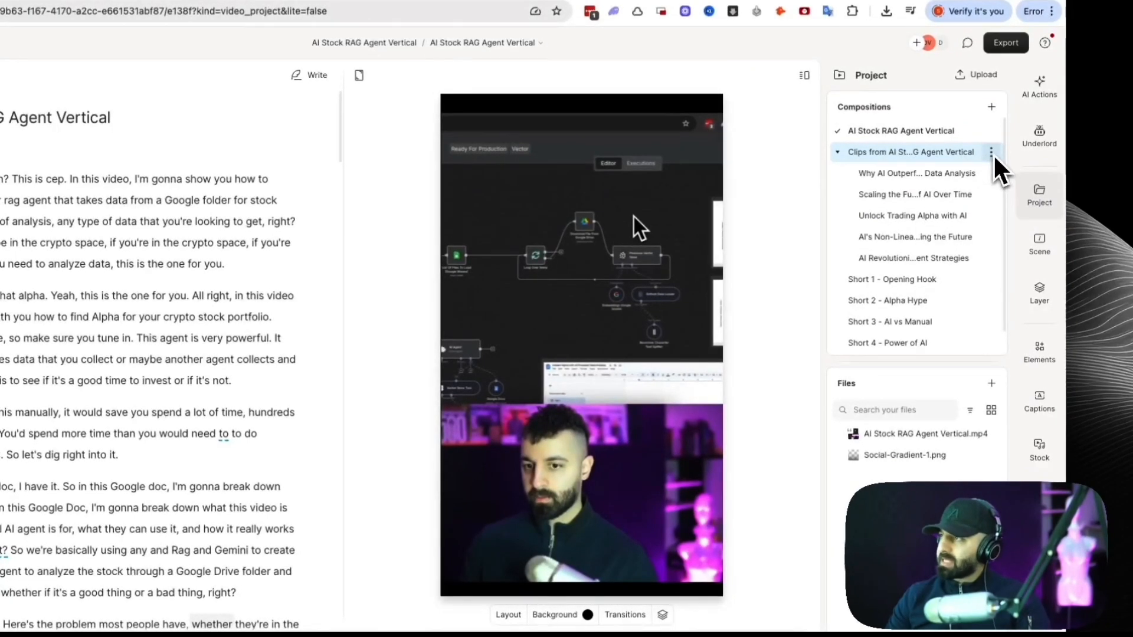
left_click(991, 153)
left_click(916, 230)
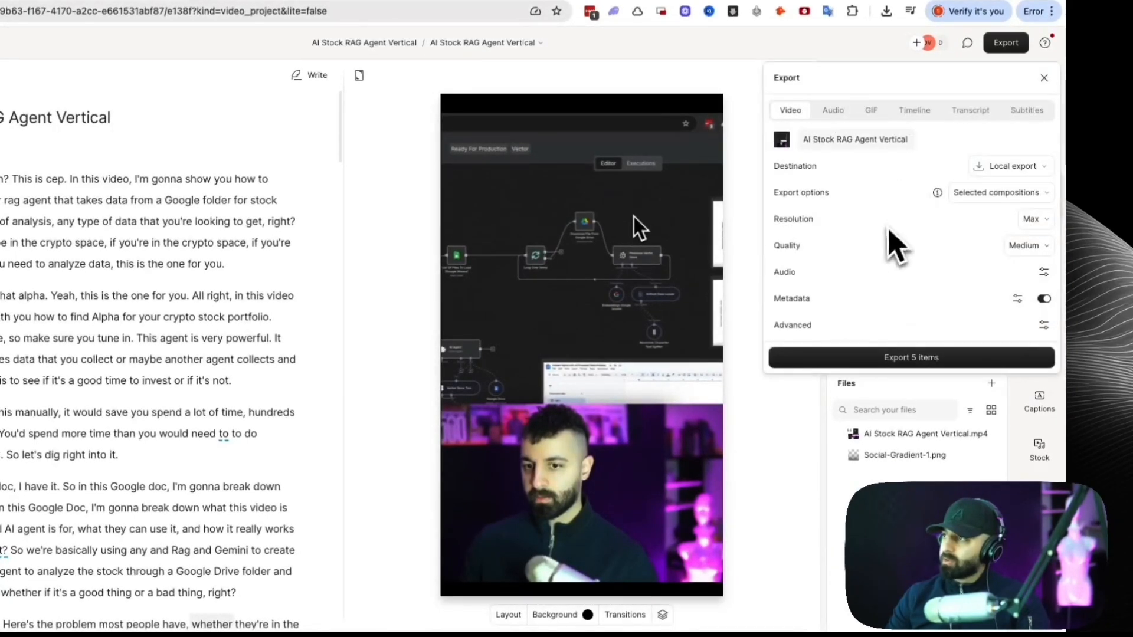
left_click(939, 359)
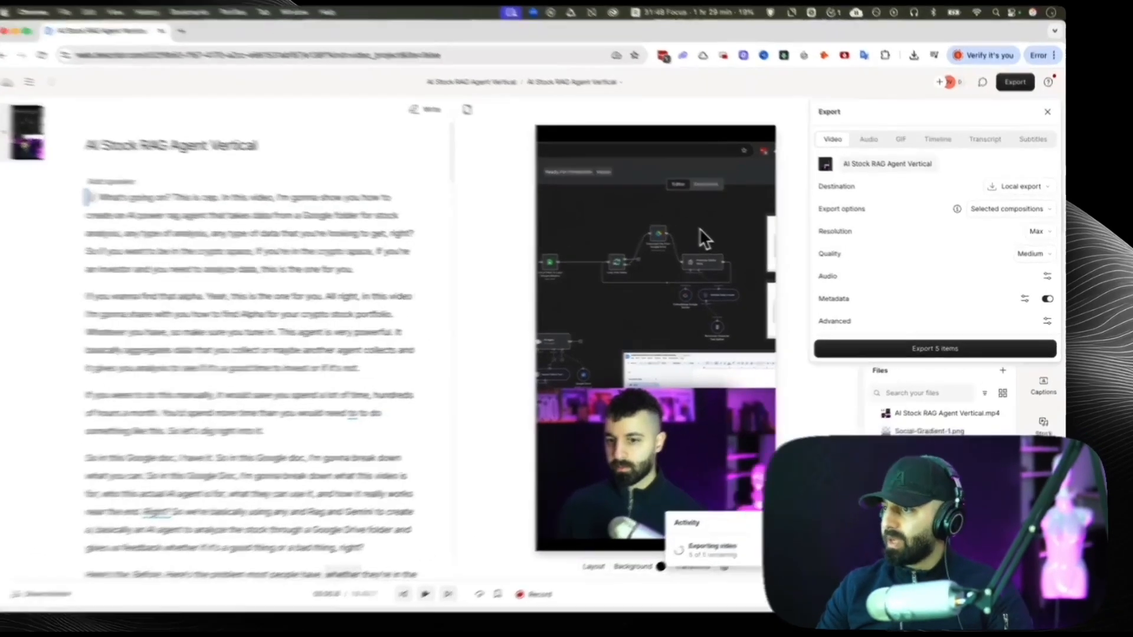
left_click(944, 466)
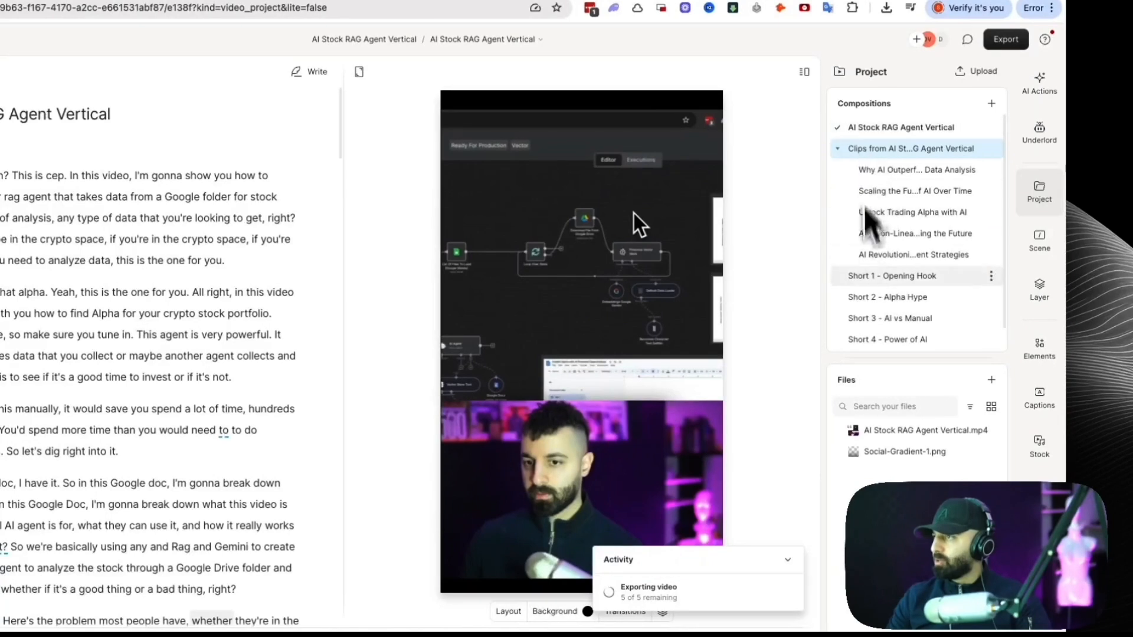
Preview the shorts created by Underlord, starting with "Short 1 - Opening Hook" and "Short 2 - Alpha Hype".
left_click(925, 285)
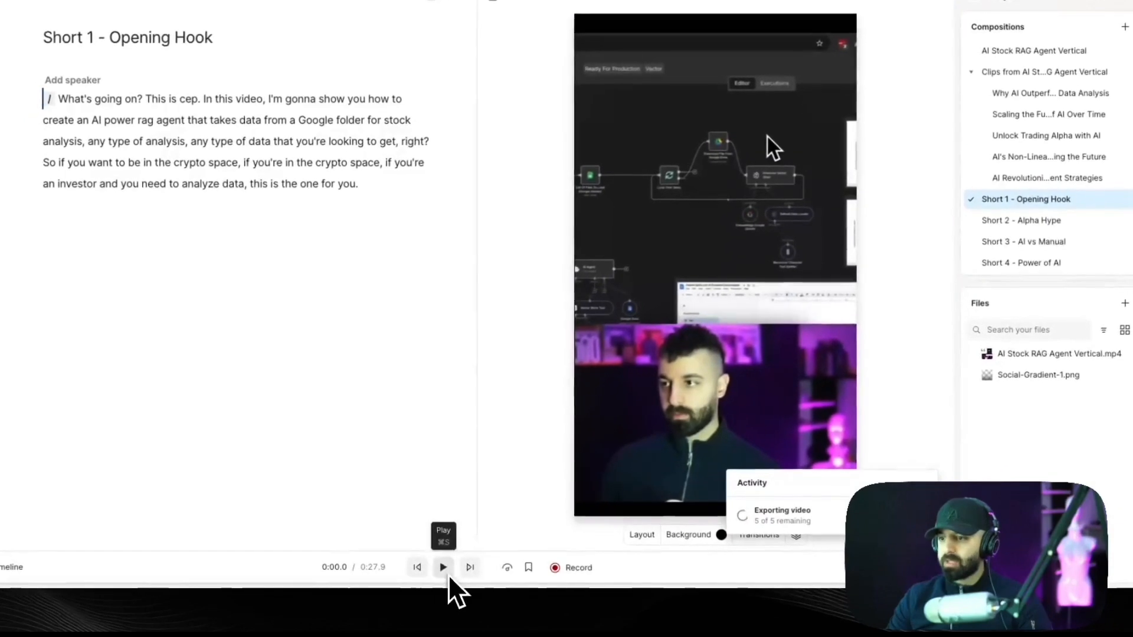
left_click(444, 567)
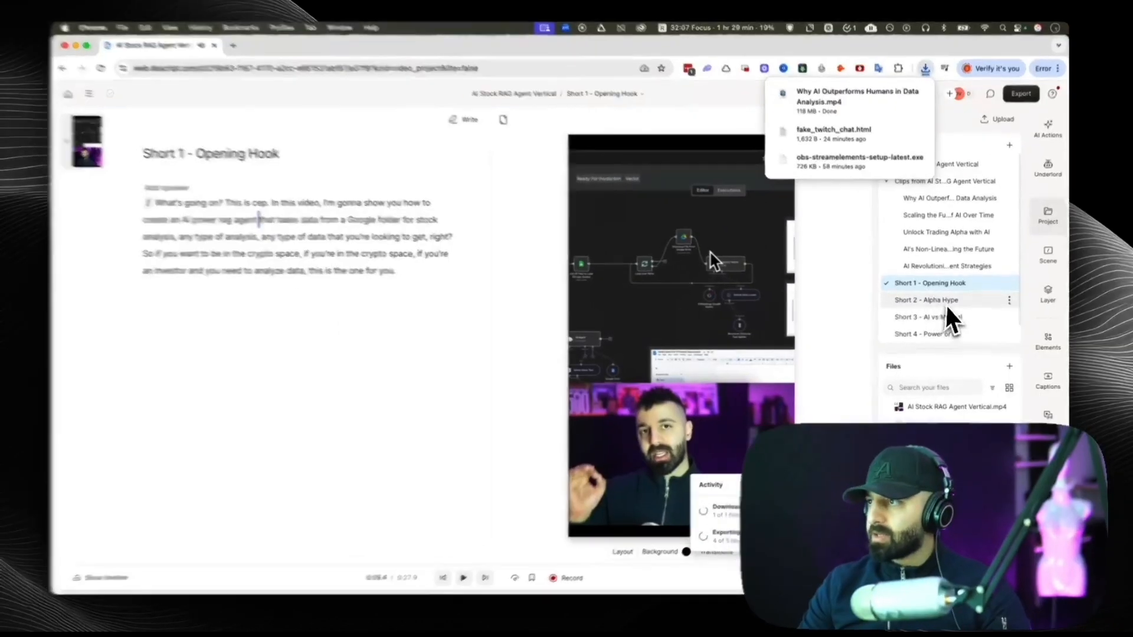
left_click(946, 303)
left_click(463, 577)
left_click(464, 577)
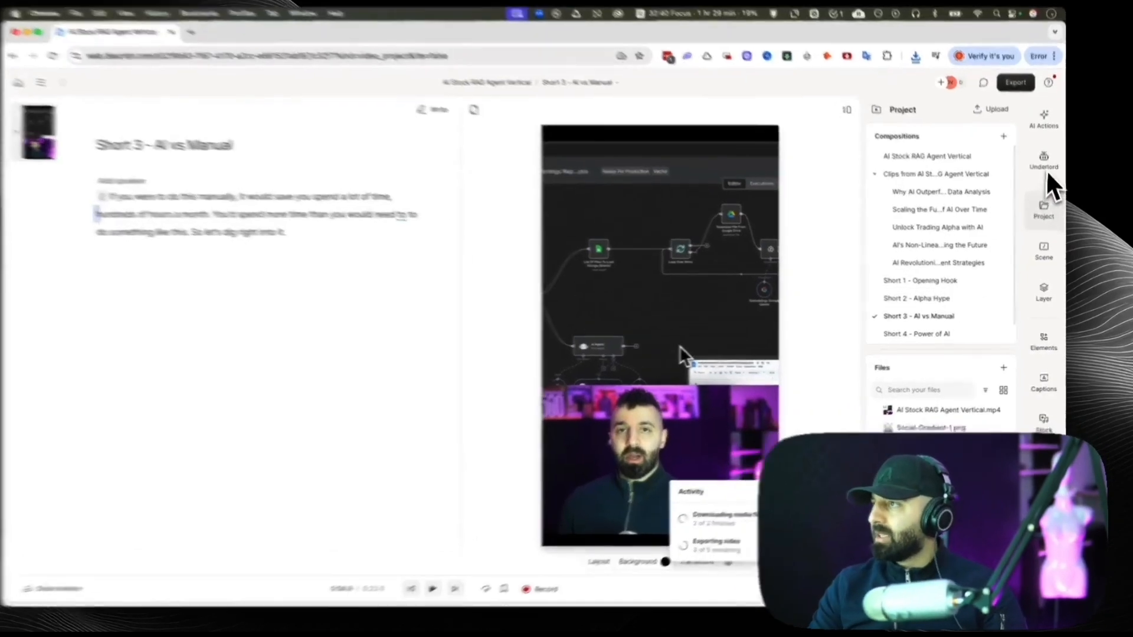
Reopen the Underlord conversation about the hyped up shorts.
left_click(1045, 173)
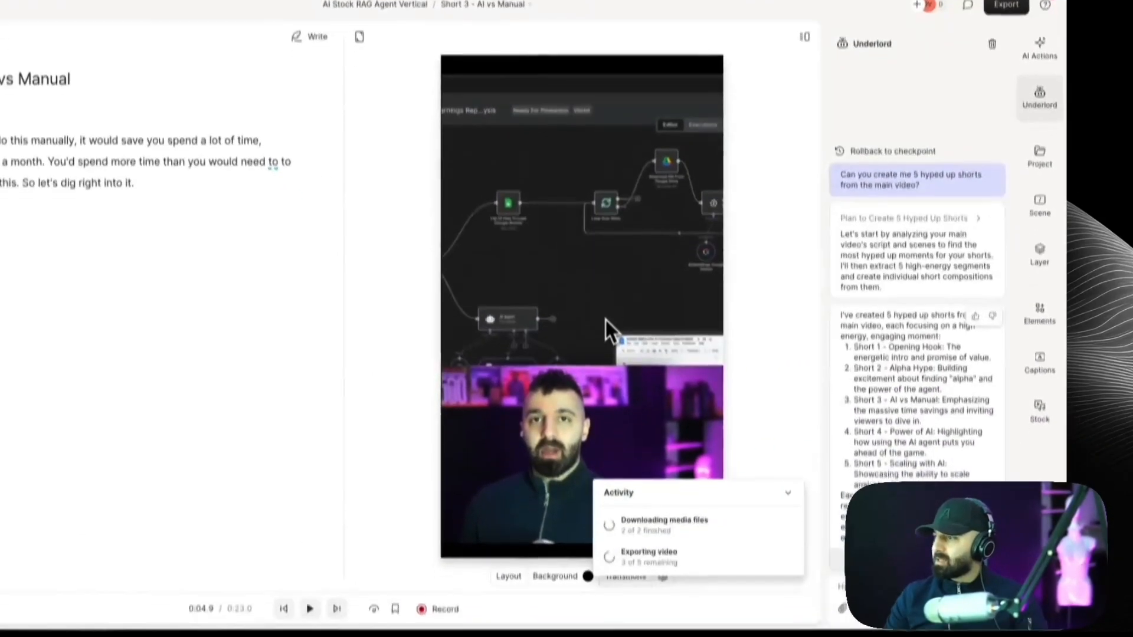